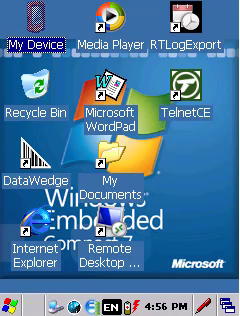
# Open Fusion Options from the wireless tray menu and go to the Import/Export category
pyautogui.click(88, 306)
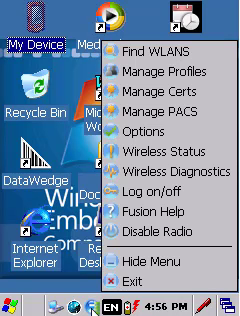
pyautogui.click(143, 131)
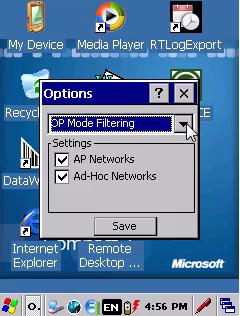
pyautogui.click(183, 124)
pyautogui.click(186, 190)
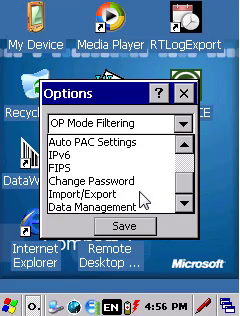
pyautogui.click(123, 195)
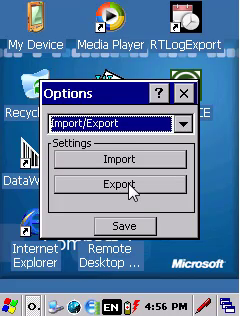
# Start an export that excludes PACs and Certificates and overwrites conflicting records
pyautogui.click(119, 184)
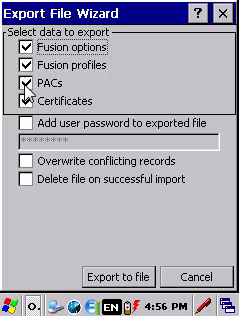
pyautogui.click(26, 84)
pyautogui.click(26, 101)
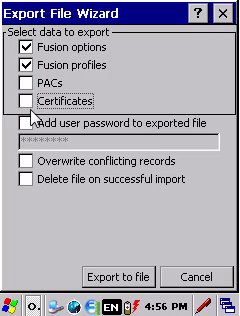
pyautogui.click(26, 161)
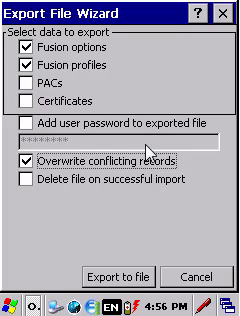
# Save the export under its default name in \Application, dismiss Success, and close Options
pyautogui.click(118, 277)
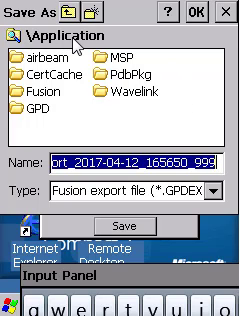
pyautogui.click(197, 12)
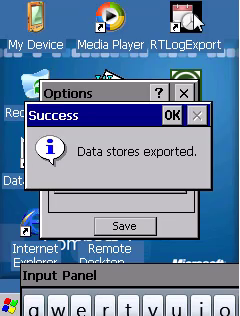
pyautogui.click(171, 115)
pyautogui.click(184, 96)
pyautogui.click(36, 28)
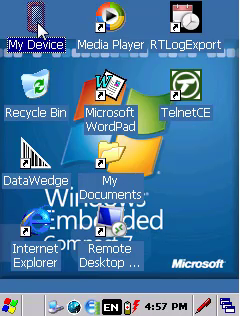
# Browse My Device to the Application folder and select fusionexport_2017-04-12
pyautogui.doubleClick(37, 28)
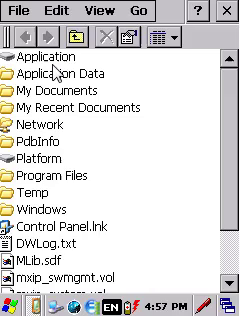
pyautogui.doubleClick(45, 57)
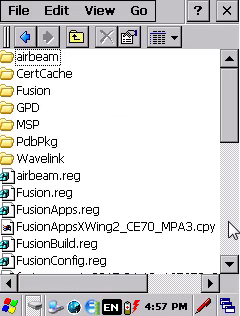
pyautogui.moveTo(232, 60); pyautogui.dragTo(232, 150)
pyautogui.scroll(1, 135, 100)
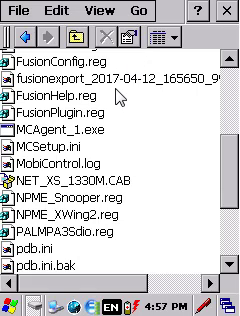
pyautogui.click(120, 80)
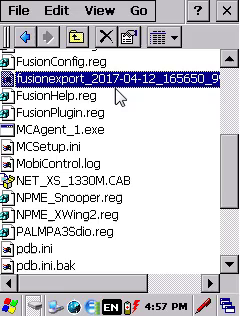